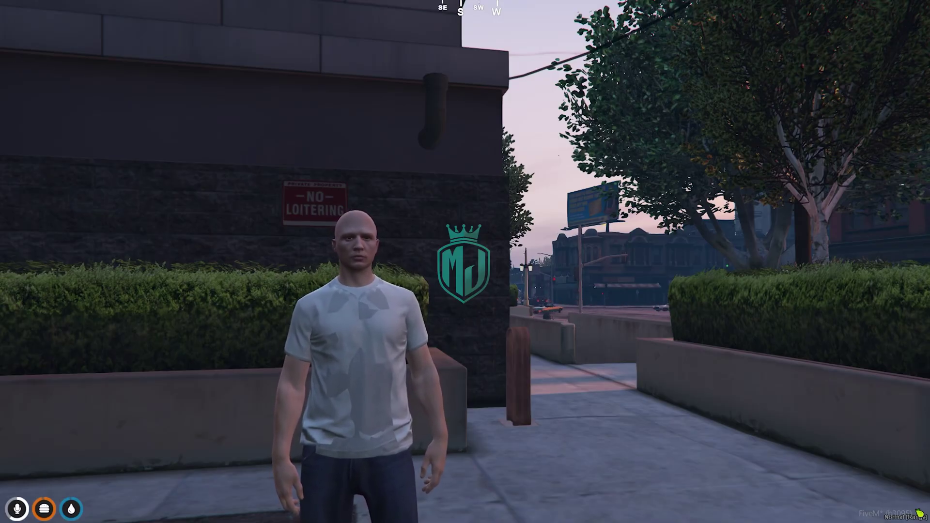
Open the Windows Start menu over the running FiveM game
key(super)
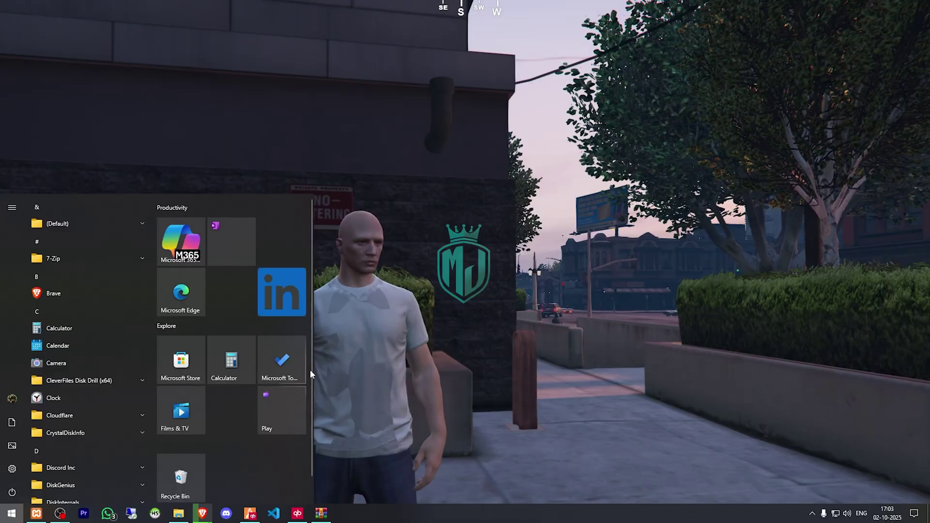
Follow the forum post's link to the r_drugsales GitHub repository
click(202, 512)
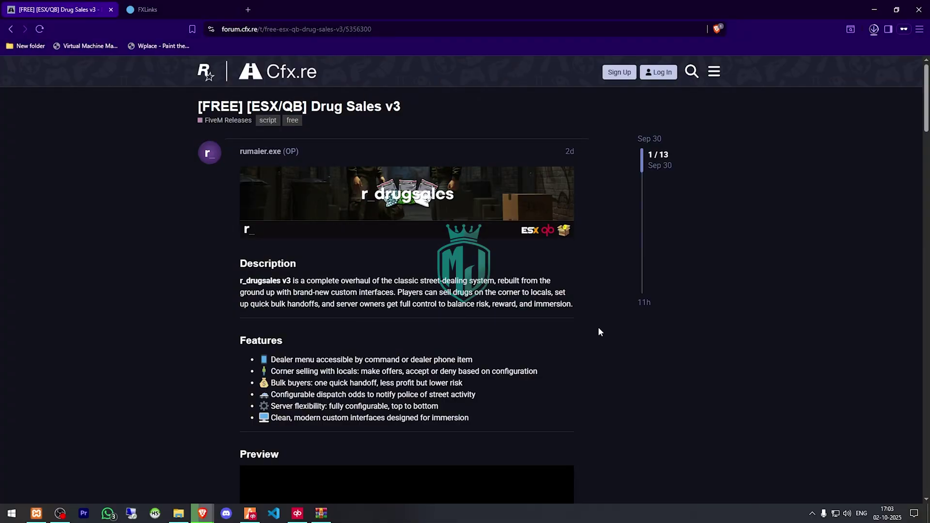
scroll(597, 326, down, 10)
click(262, 239)
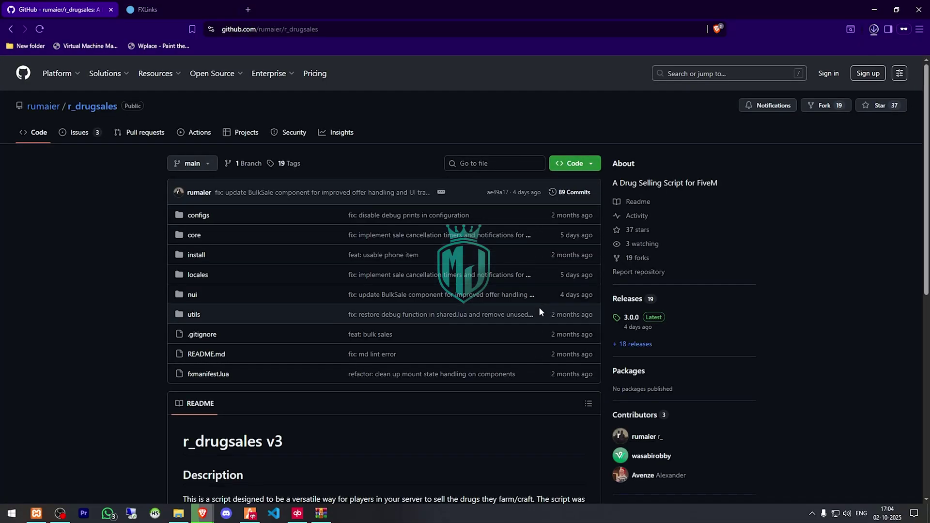
Download the repository as a ZIP and select r_drugsales-main in the archive
click(574, 163)
click(443, 289)
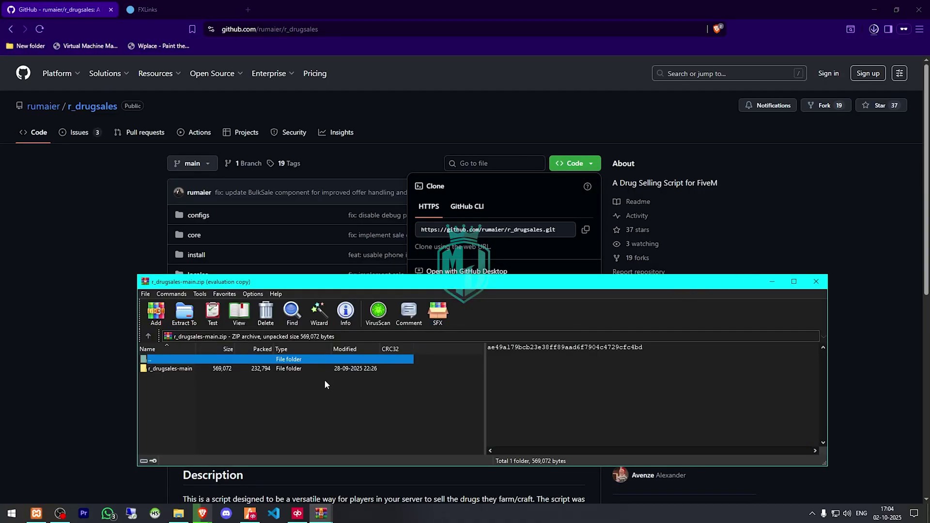
click(538, 356)
click(313, 364)
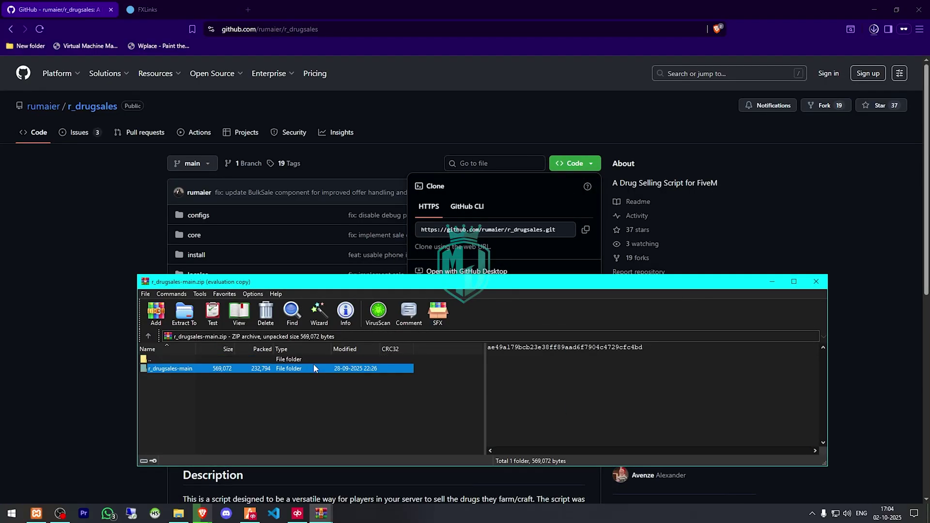
click(178, 513)
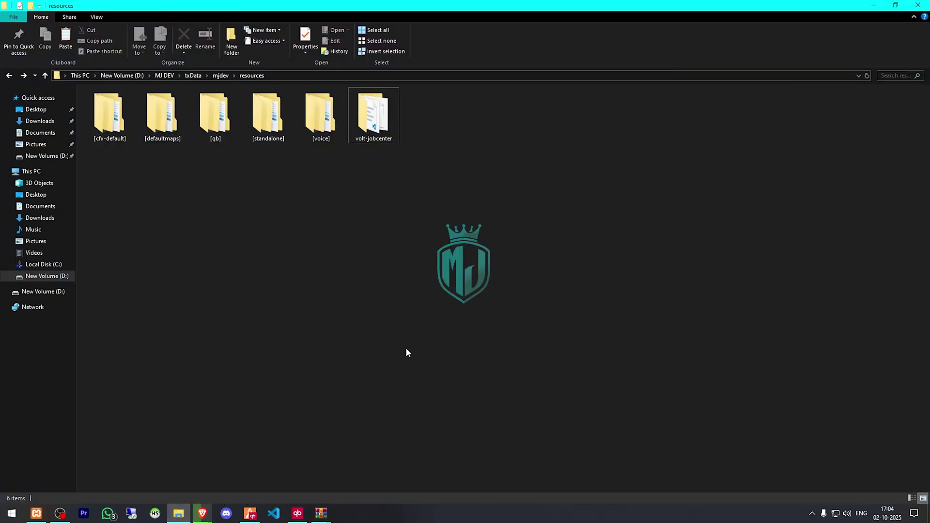
Rename the extracted folder to r_drugsales and open its install subfolder
key(F2)
key(Right)
key(BackSpace)
key(BackSpace)
key(BackSpace)
key(BackSpace)
key(BackSpace)
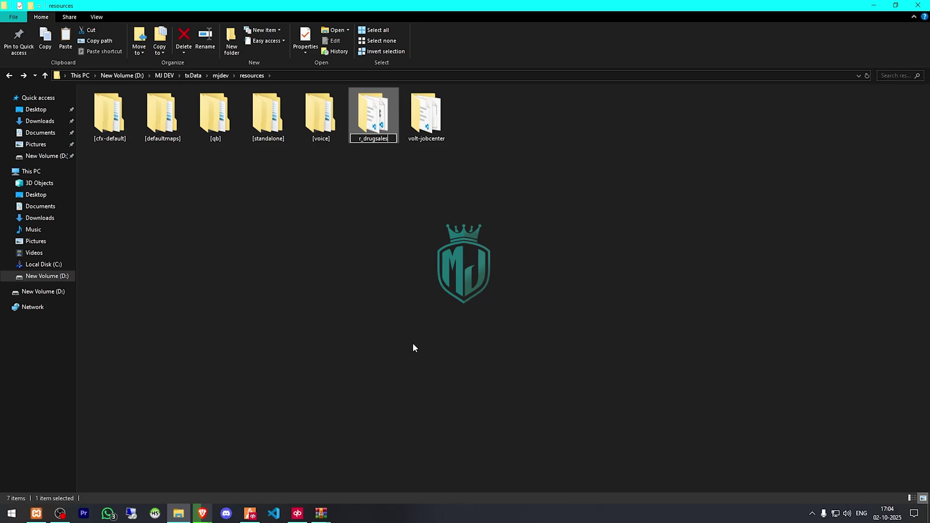
key(Return)
key(Return)
key(Down)
key(Down)
key(Down)
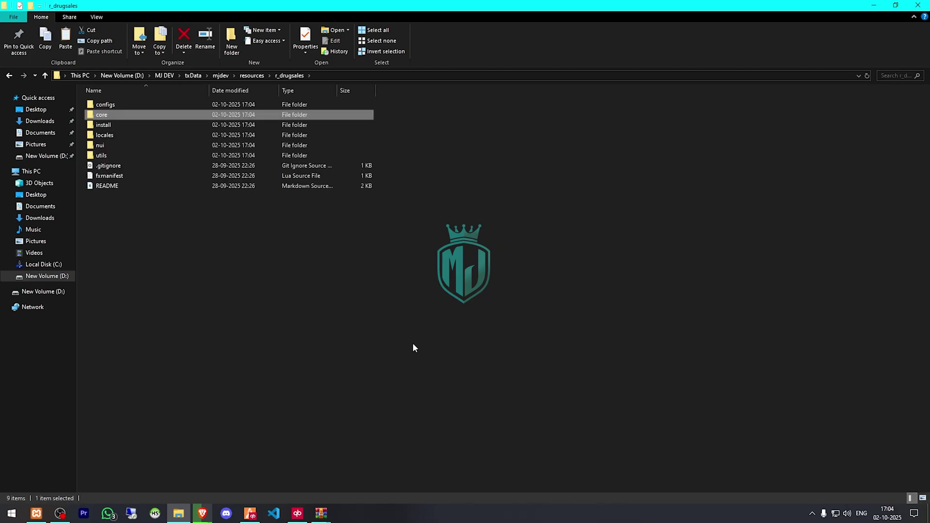
key(Return)
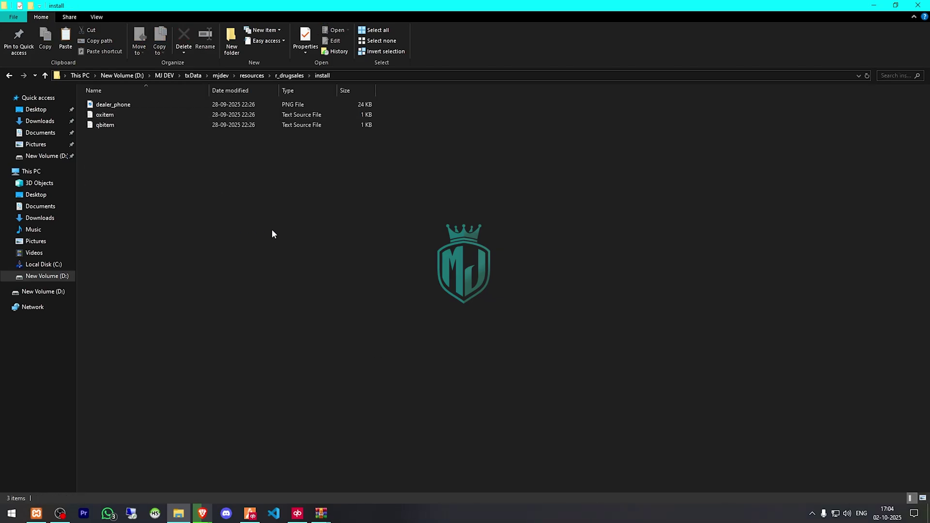
Show the install files as large icons and select dealer_phone.png
right_click(249, 232)
mouse_move(283, 238)
click(418, 248)
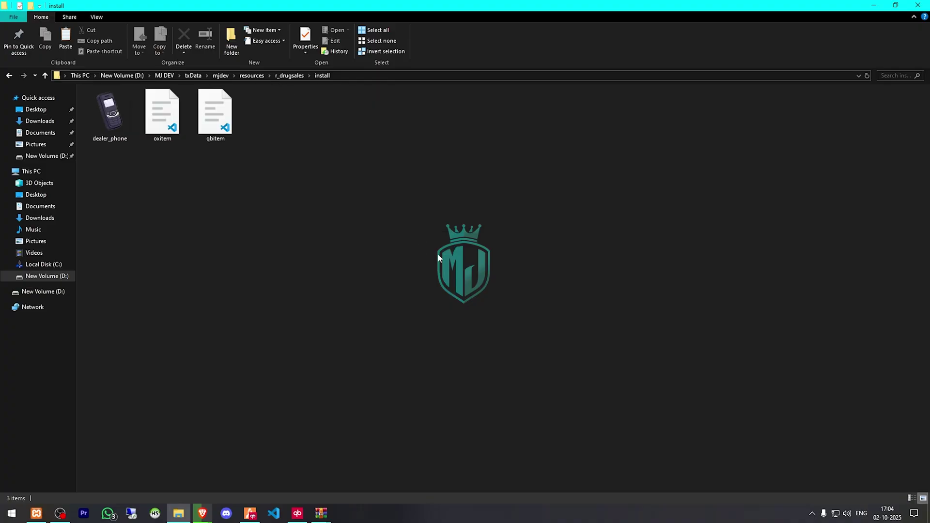
click(127, 113)
Move dealer_phone.png into [qb]\qb-inventory\html's images folder
click(249, 77)
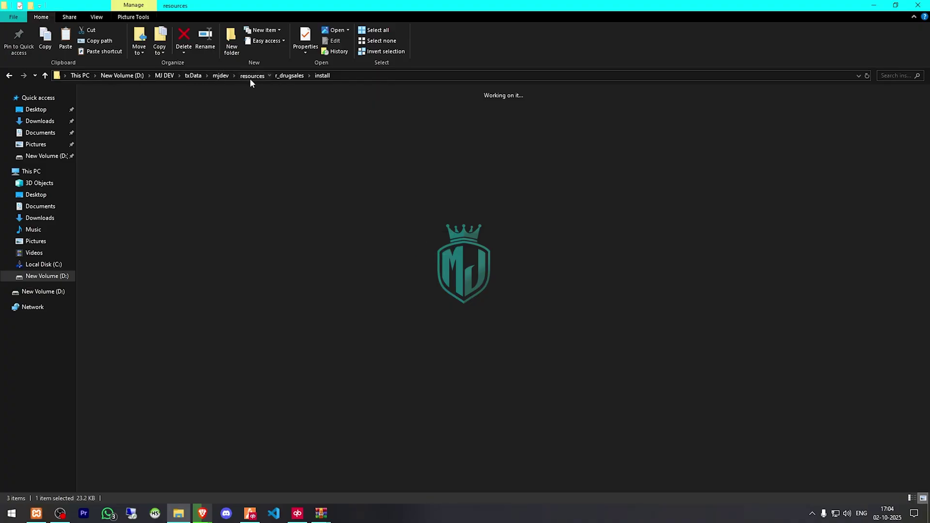
double_click(215, 114)
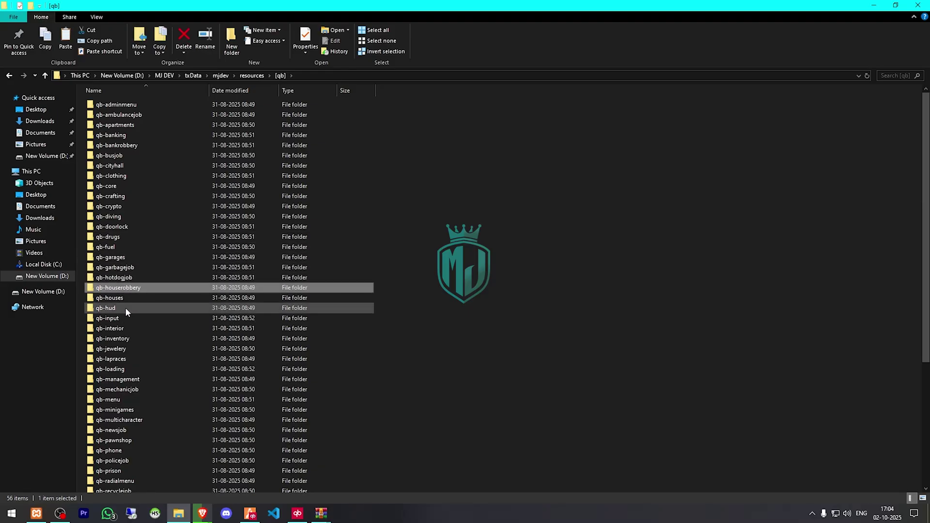
double_click(121, 339)
double_click(119, 137)
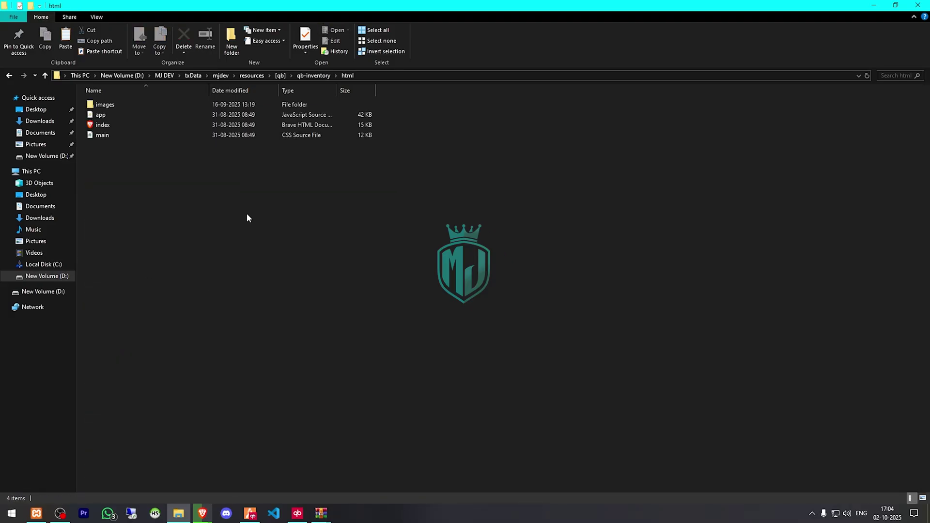
drag(165, 125, 125, 99)
Check qb-core's shared folder, then open r_drugsales\install\qbitem in the code editor
click(291, 76)
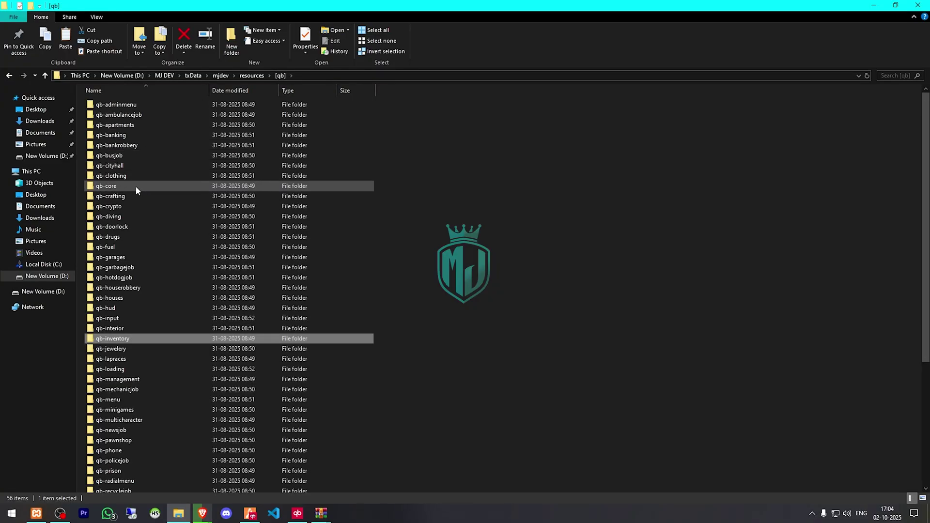
double_click(135, 185)
double_click(126, 155)
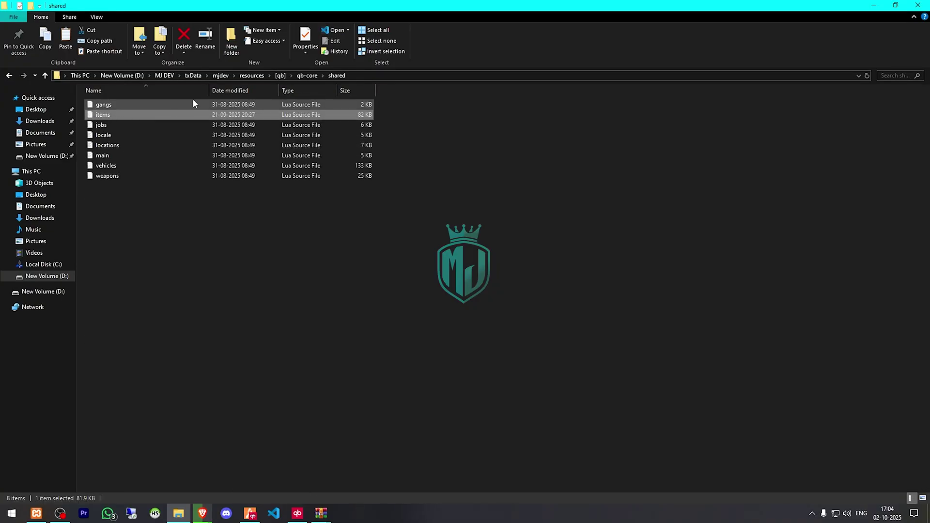
click(247, 76)
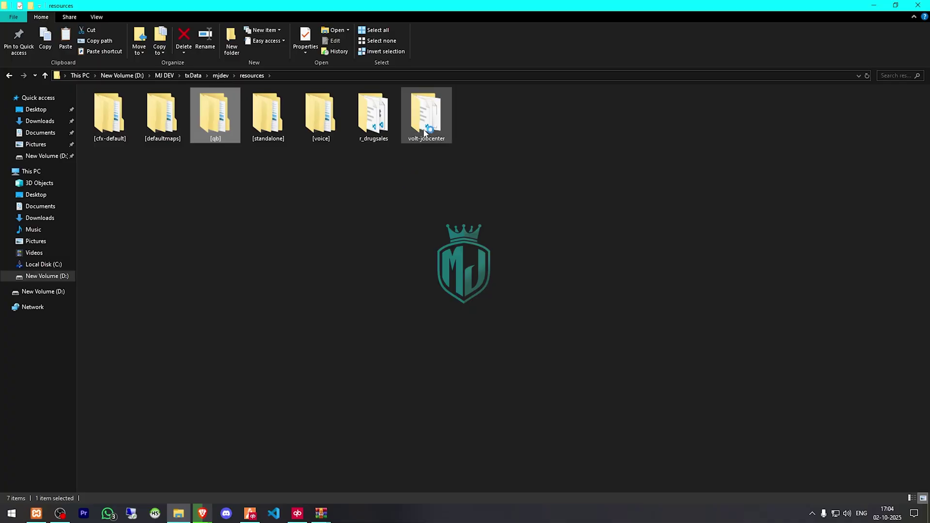
double_click(373, 121)
double_click(124, 128)
double_click(212, 124)
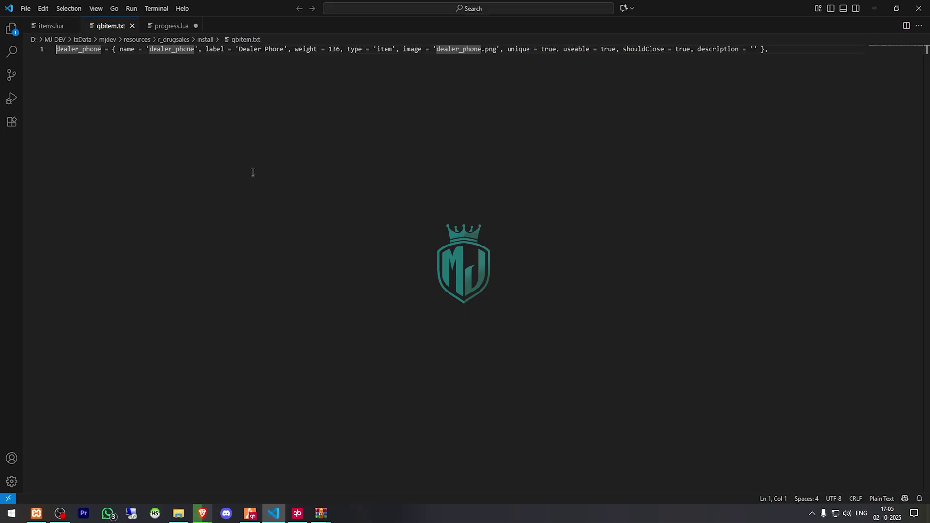
Copy the dealer_phone definition from qbitem.txt into qb-core's items.lua
key(ctrl+a)
key(ctrl+c)
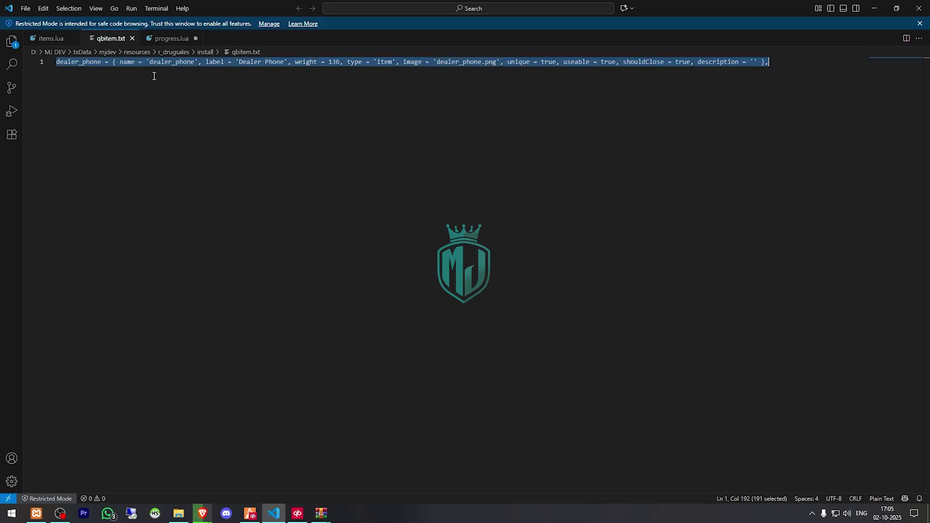
click(52, 38)
key(ctrl+v)
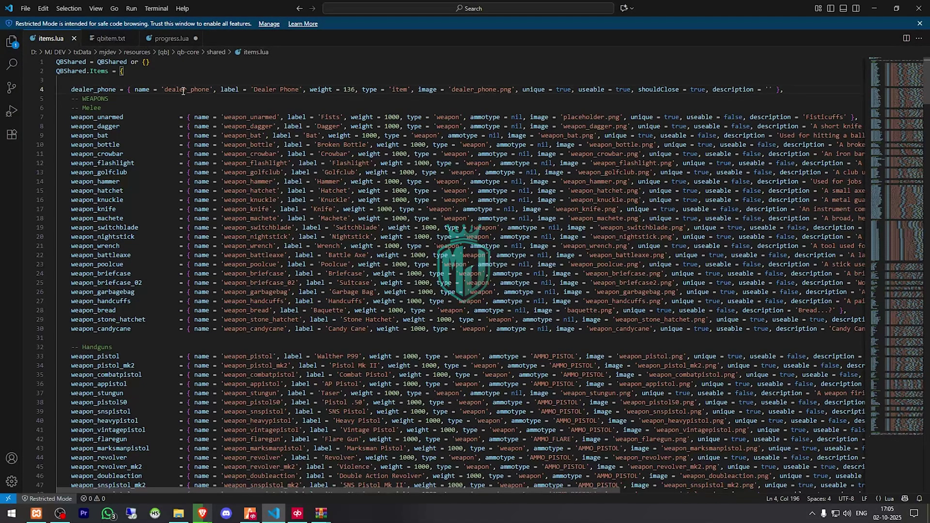
click(874, 8)
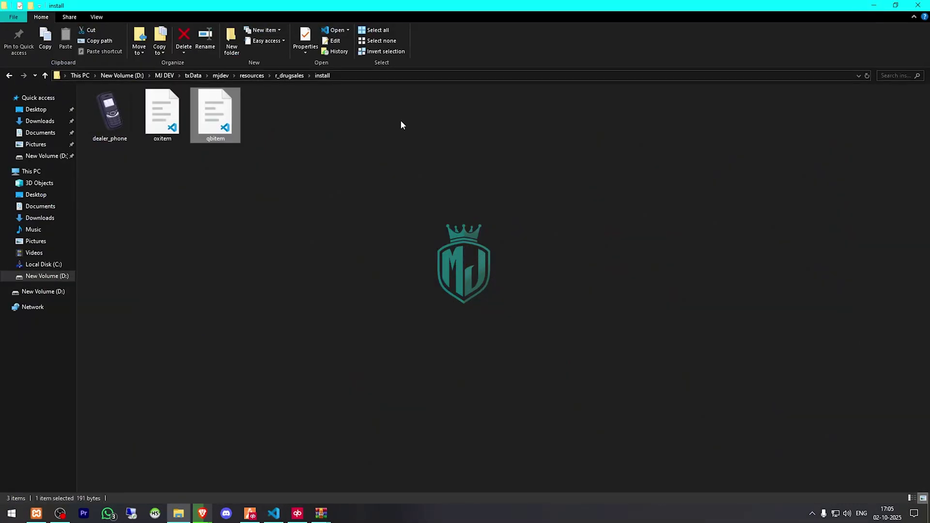
Open r_drugsales' configs/cfg_main.lua in the code editor
click(286, 76)
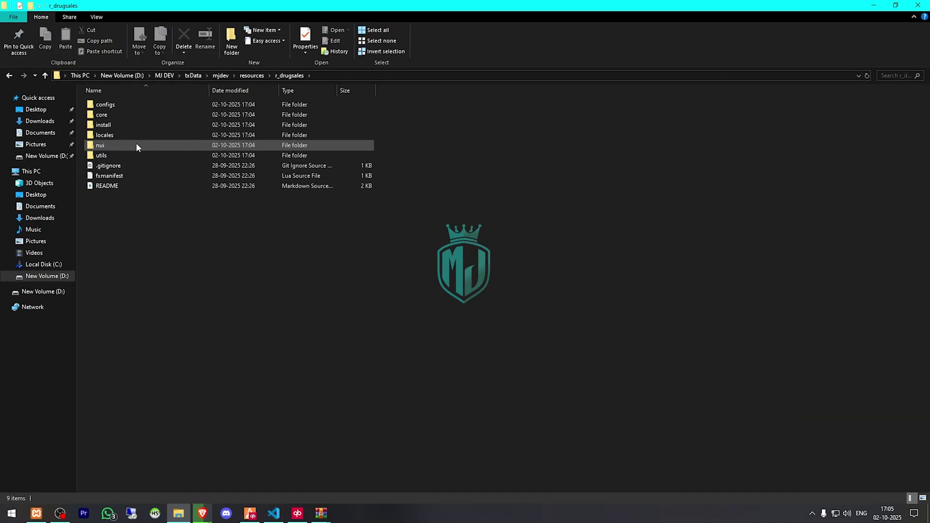
double_click(122, 106)
double_click(116, 106)
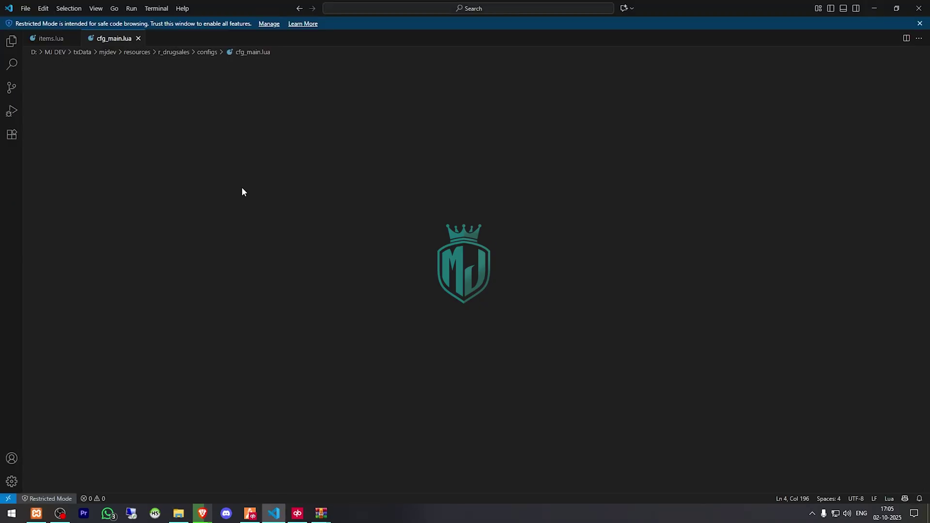
Read through cfg_main.lua from Options down to BulkPeds and Debug, then return to the top
scroll(222, 244, down, 3)
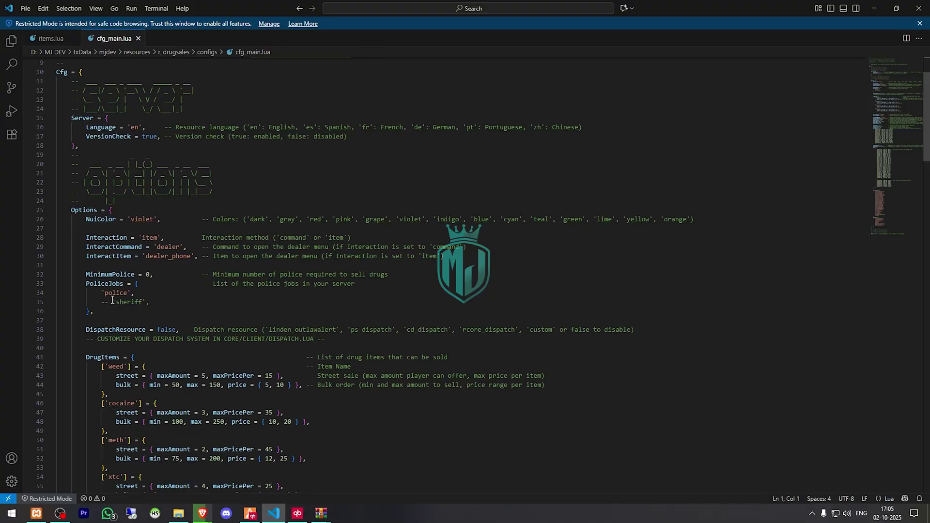
scroll(138, 317, down, 2)
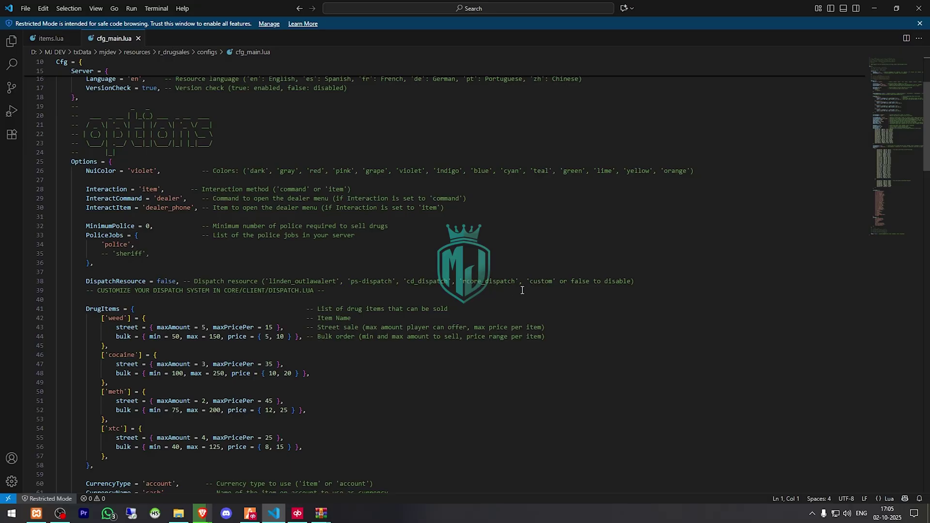
scroll(269, 292, down, 4)
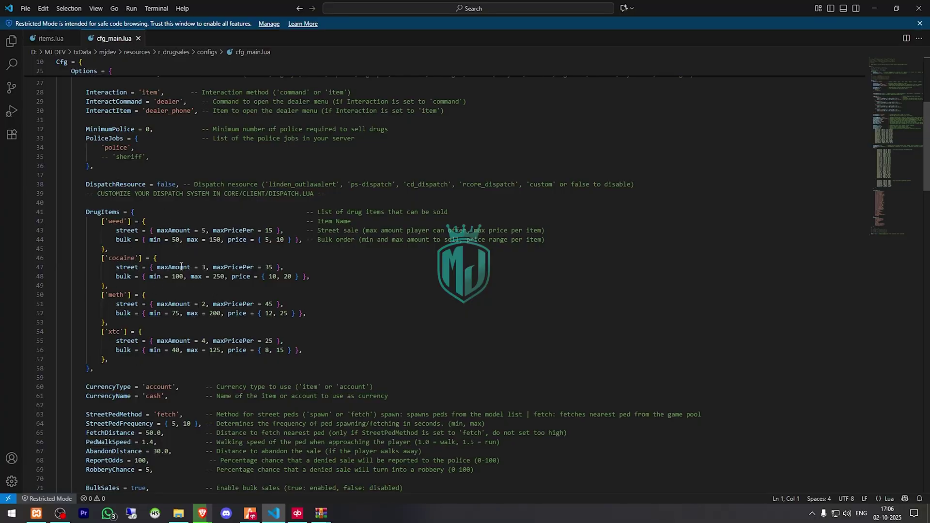
scroll(252, 290, down, 4)
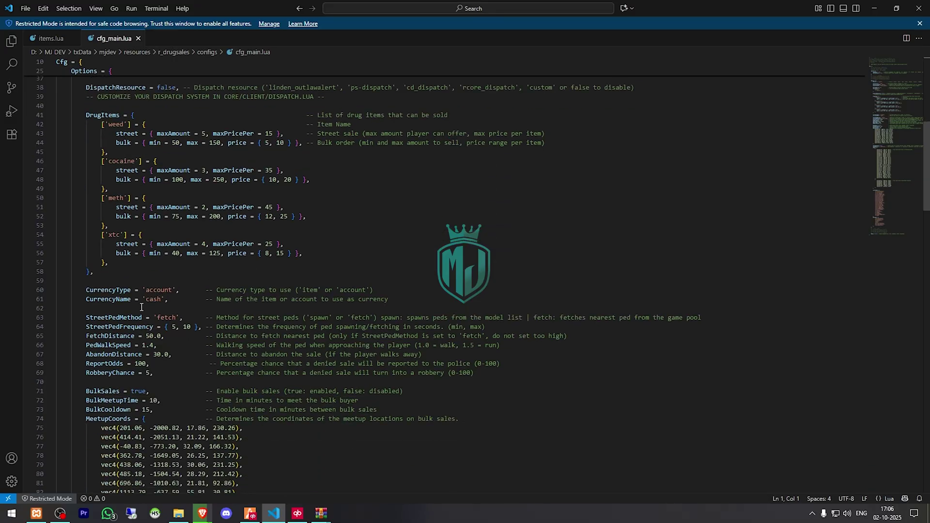
scroll(145, 330, down, 4)
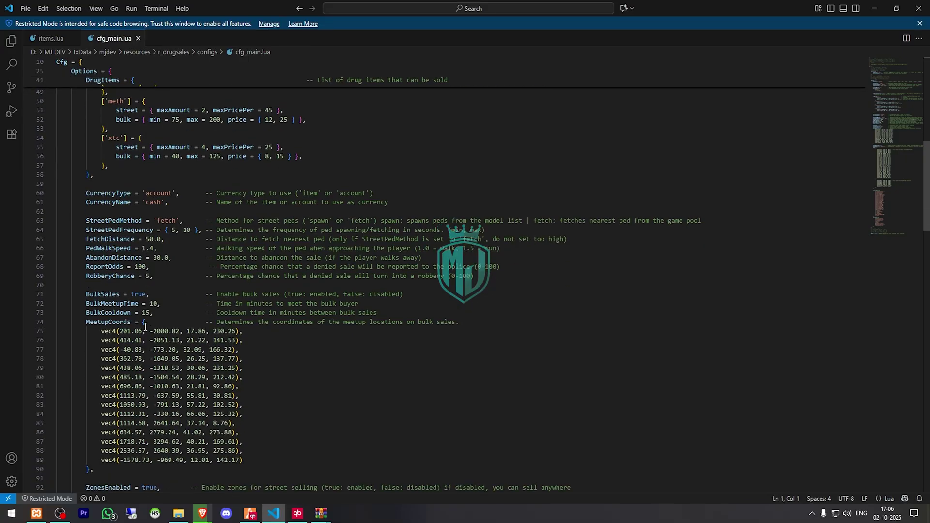
scroll(151, 329, down, 12)
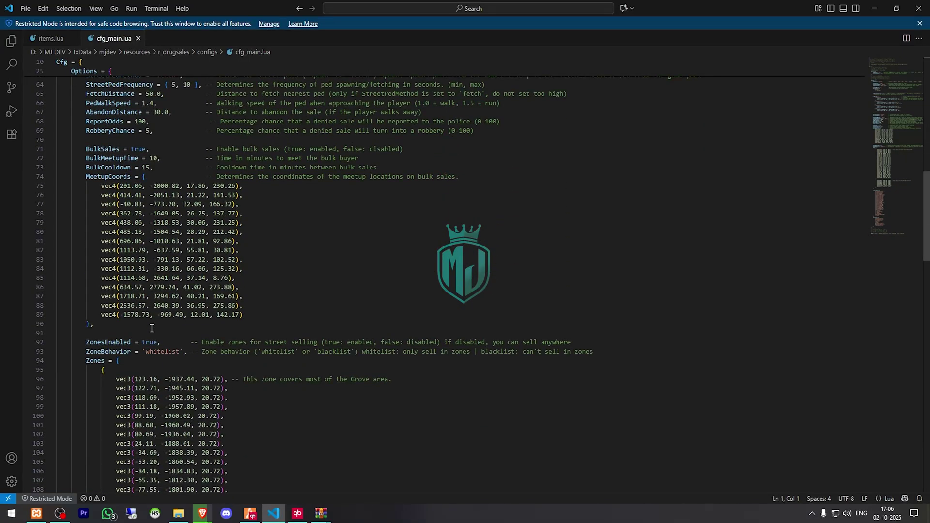
scroll(151, 329, down, 20)
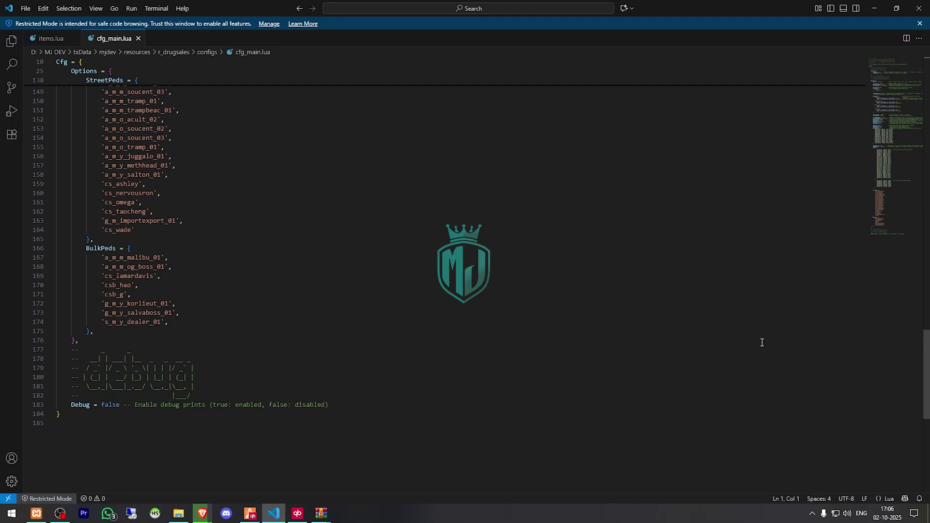
drag(926, 373, 926, 97)
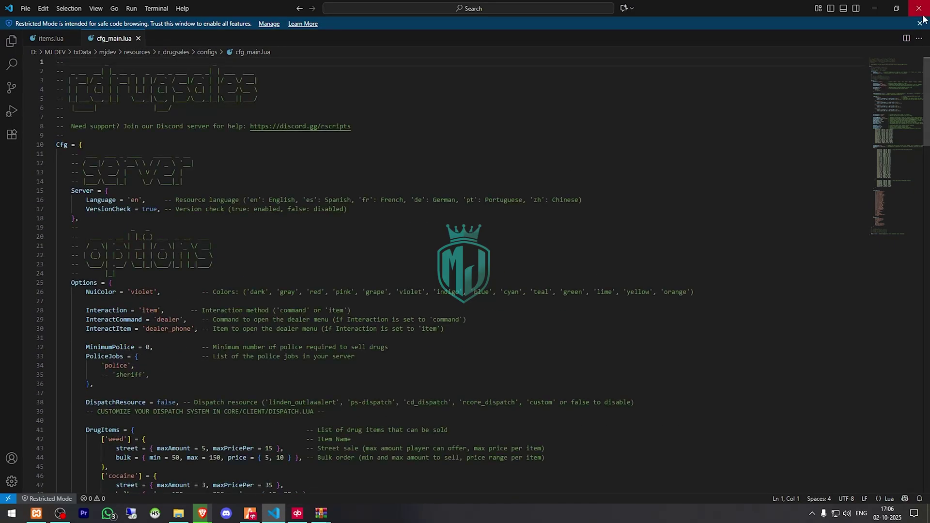
click(178, 513)
click(252, 76)
Open mjdev's server.cfg and add 'ensure r_drugsales' below the volt-jobcenter line
key(F2)
click(221, 75)
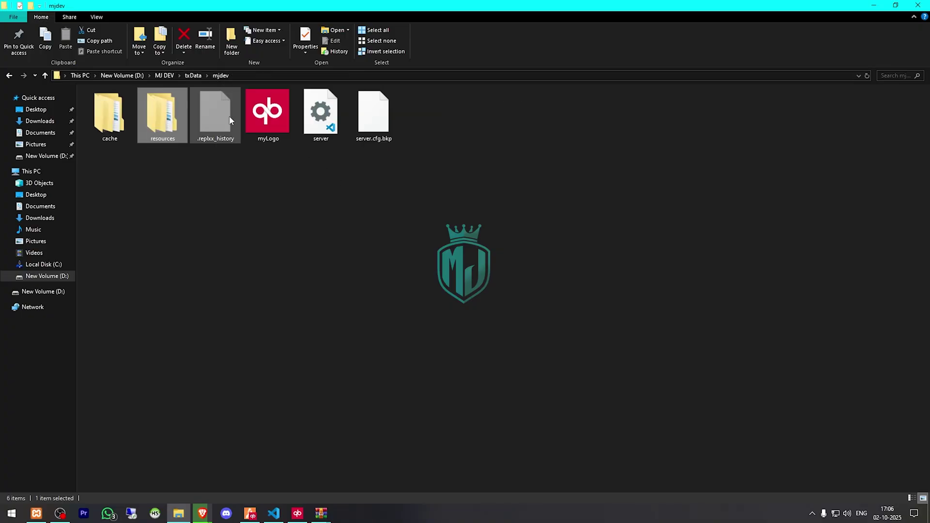
double_click(321, 114)
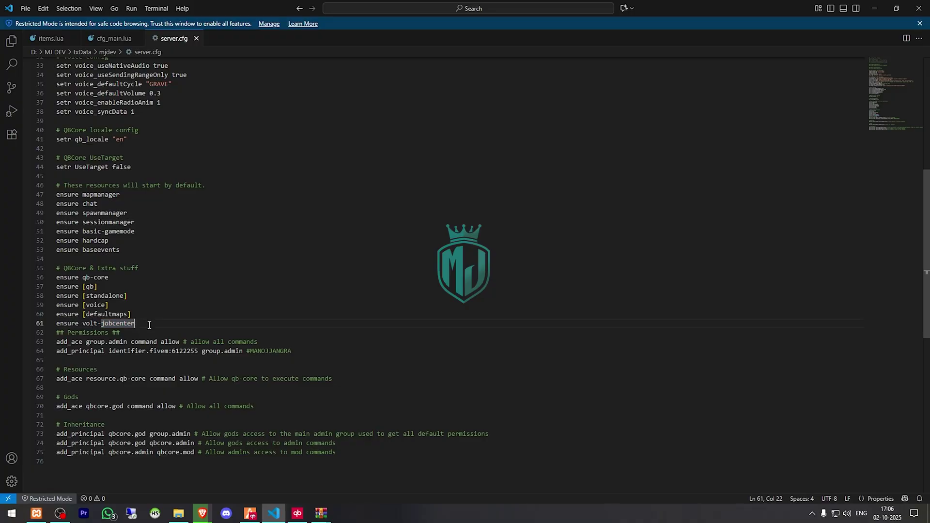
key(Return)
text(ensure r_drugsales)
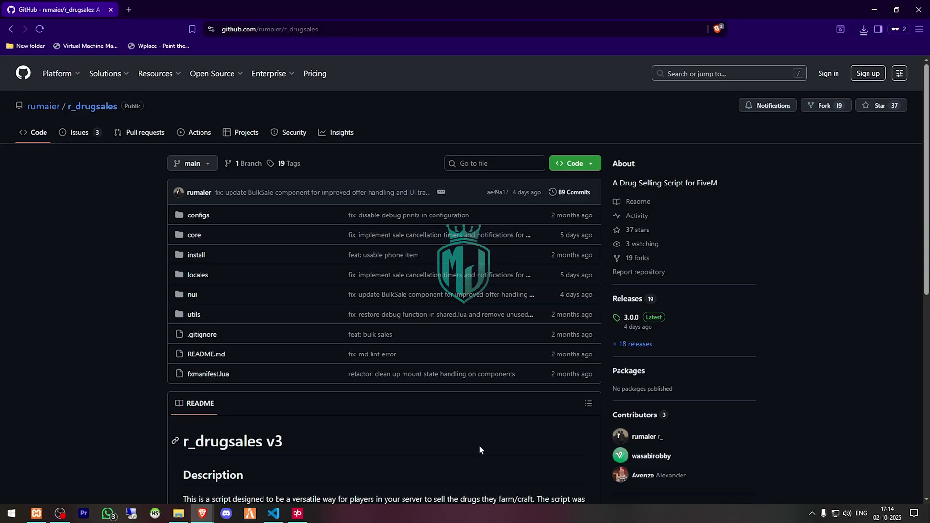
Open the r_bridge repository from the owner's profile in a new tab
right_click(47, 107)
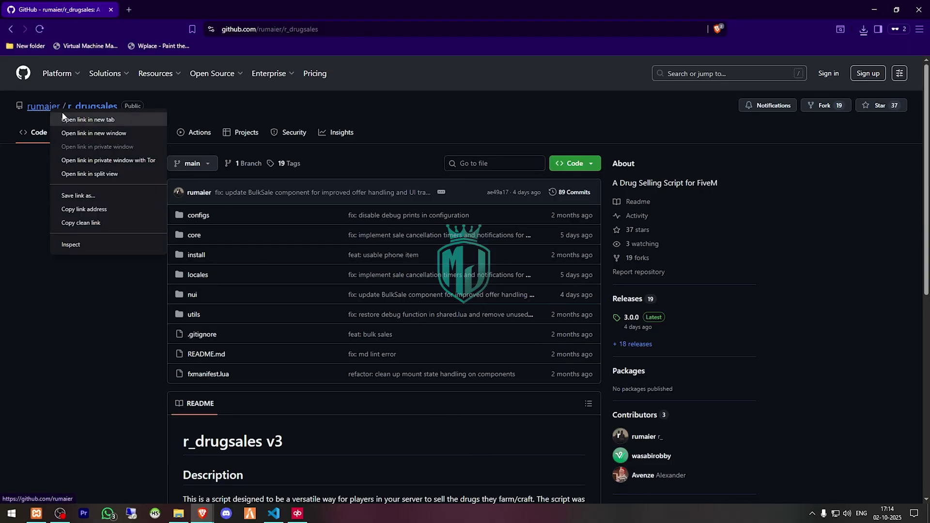
click(76, 119)
click(167, 9)
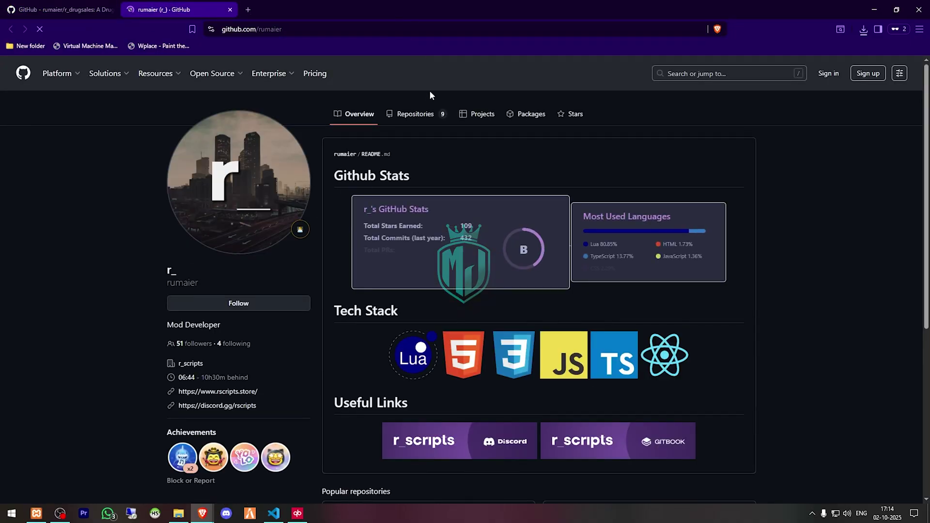
click(419, 119)
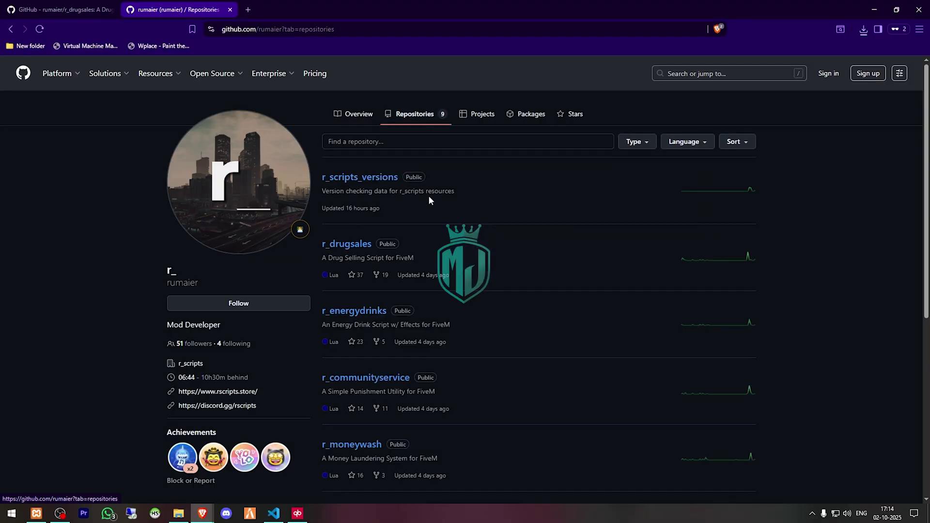
scroll(429, 204, down, 4)
click(339, 386)
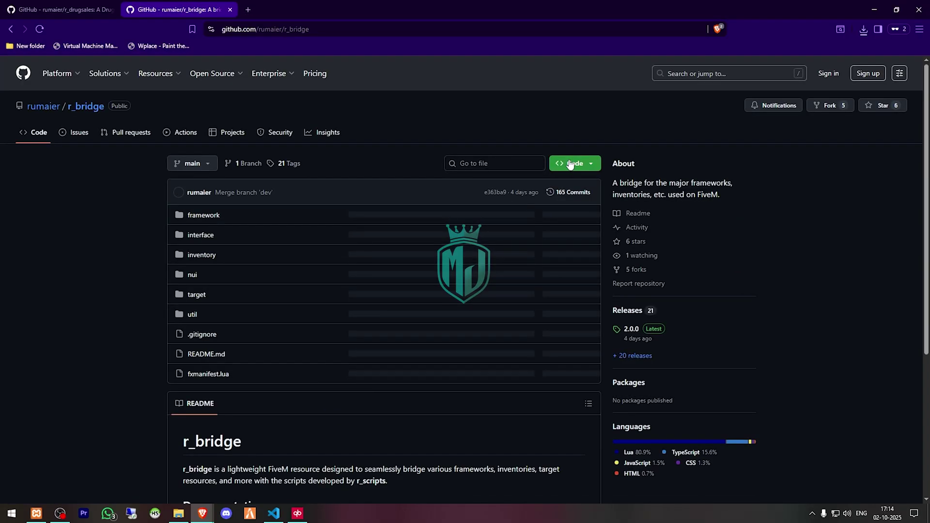
Download r_bridge as a ZIP, select r_bridge-main, and open the resources folder
click(575, 163)
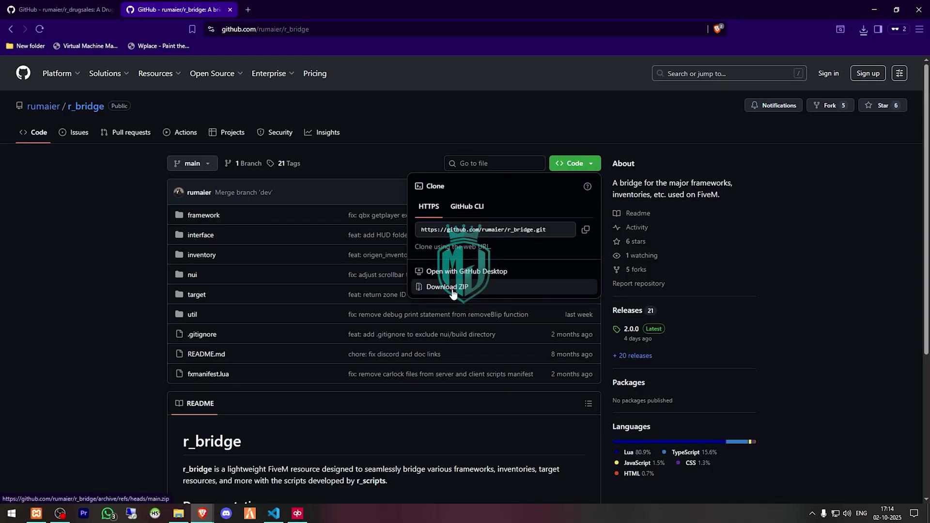
click(452, 291)
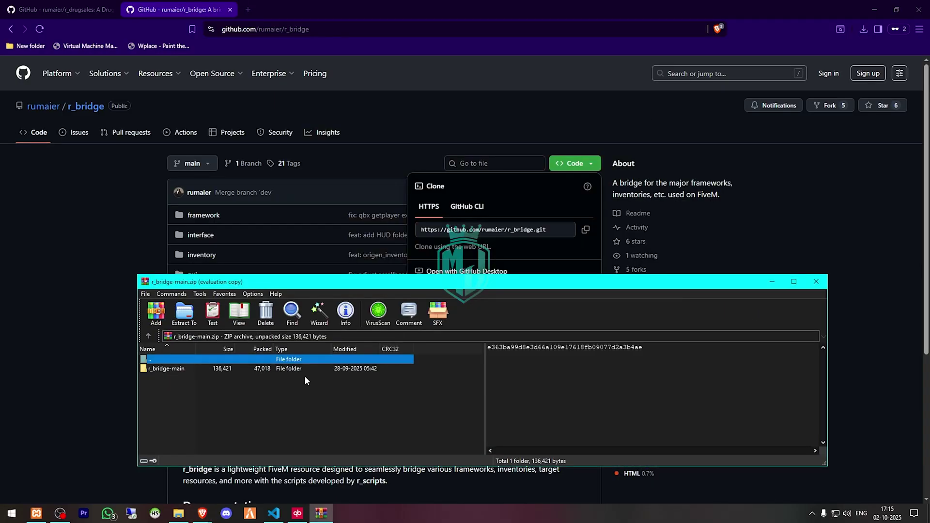
click(307, 370)
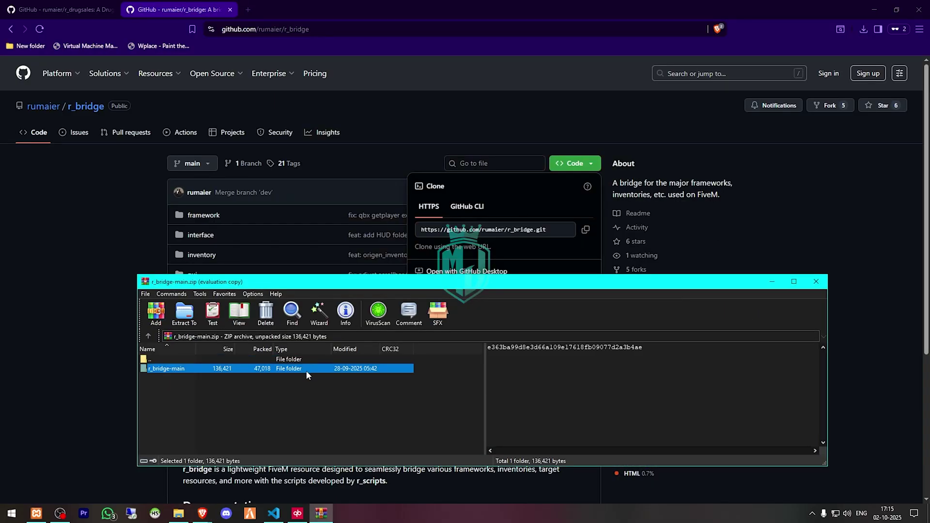
click(178, 513)
double_click(169, 125)
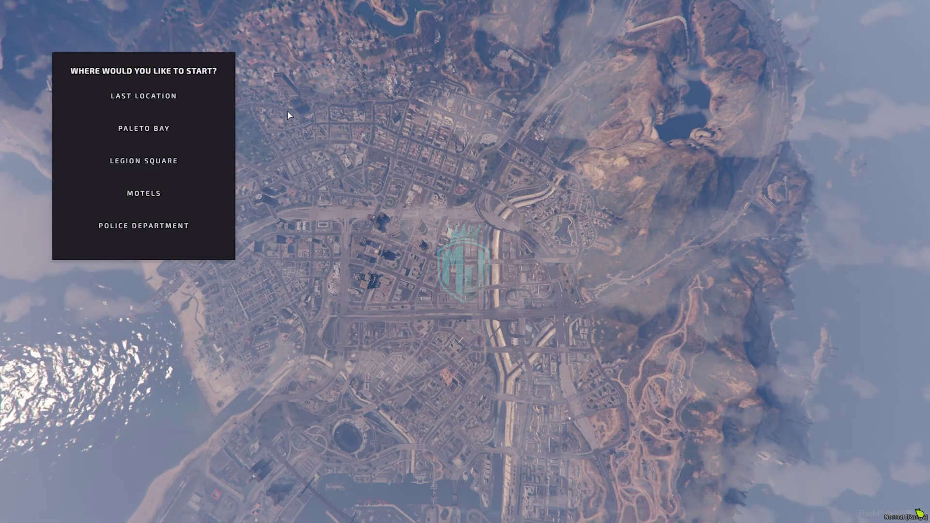
Spawn at LAST LOCATION and open the dealer phone menu
click(173, 106)
click(189, 262)
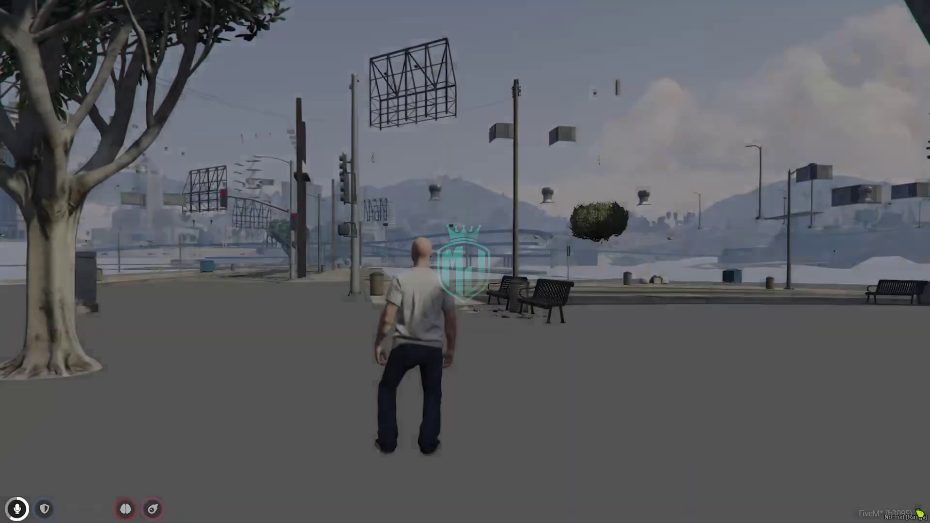
key(s)
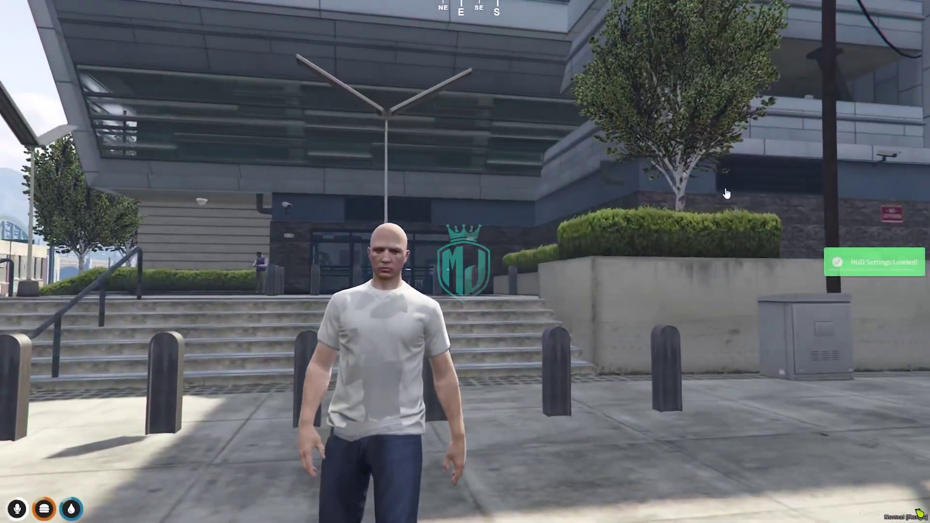
key(e)
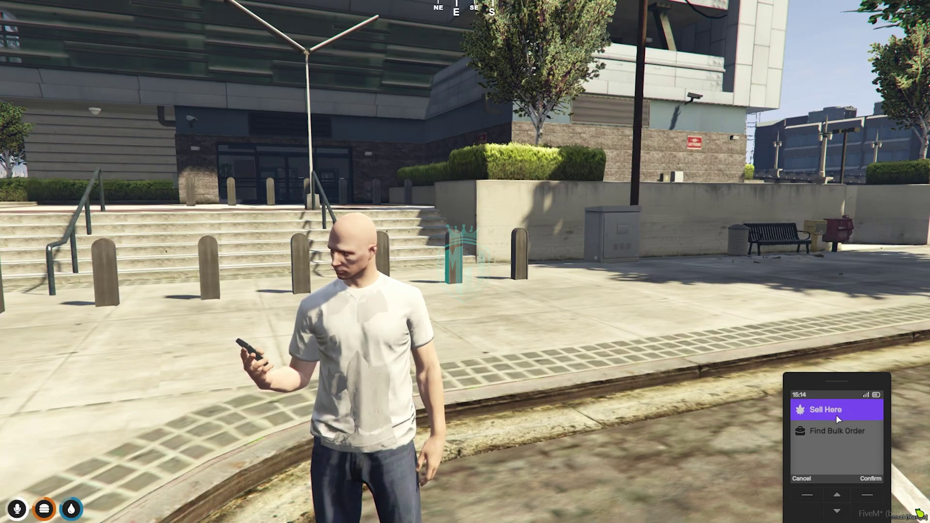
Choose Sell Here on the dealer phone to try selling at this spot
key(Down)
key(Up)
key(Down)
key(Up)
key(Down)
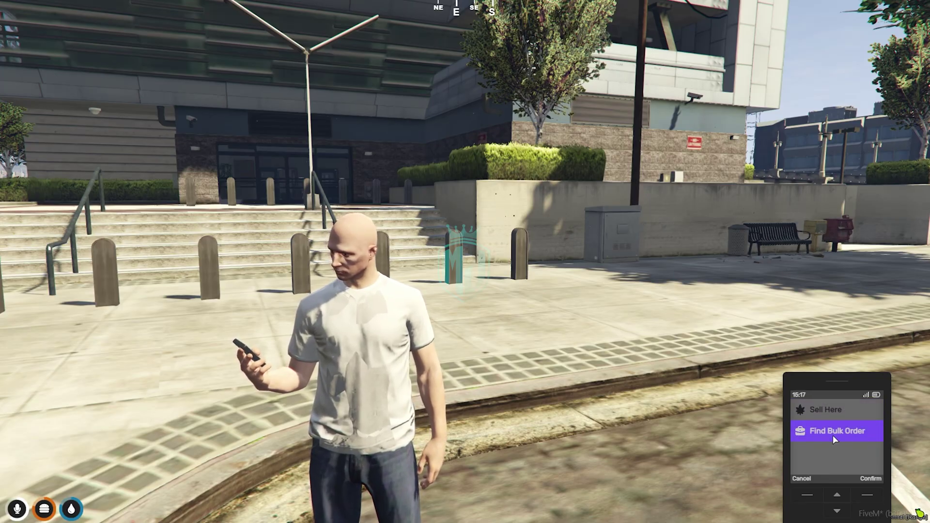
key(Up)
key(Return)
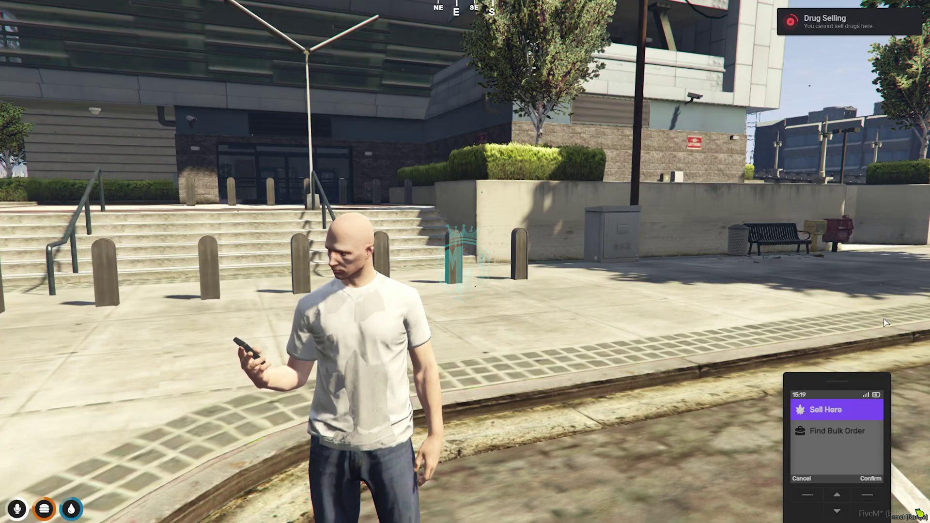
Request a Find Bulk Order, close the phone, and return to VS Code
key(Down)
key(Return)
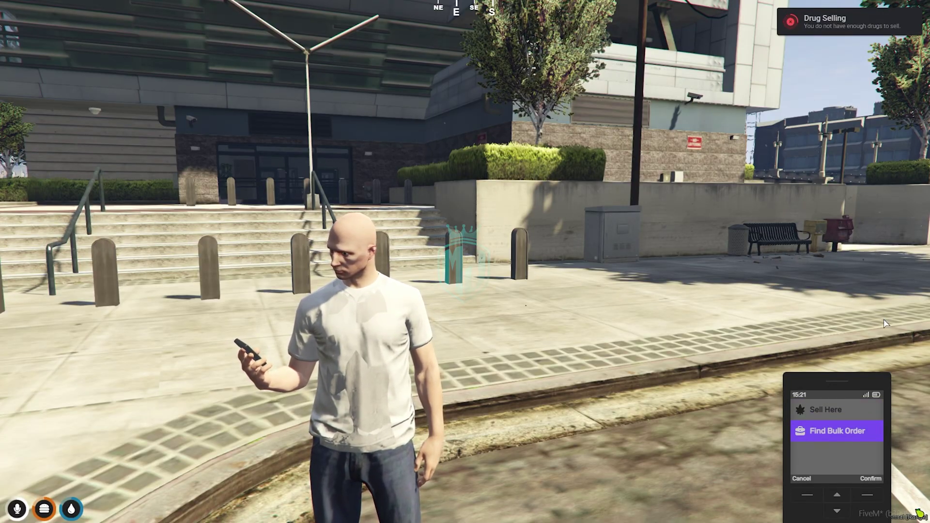
key(BackSpace)
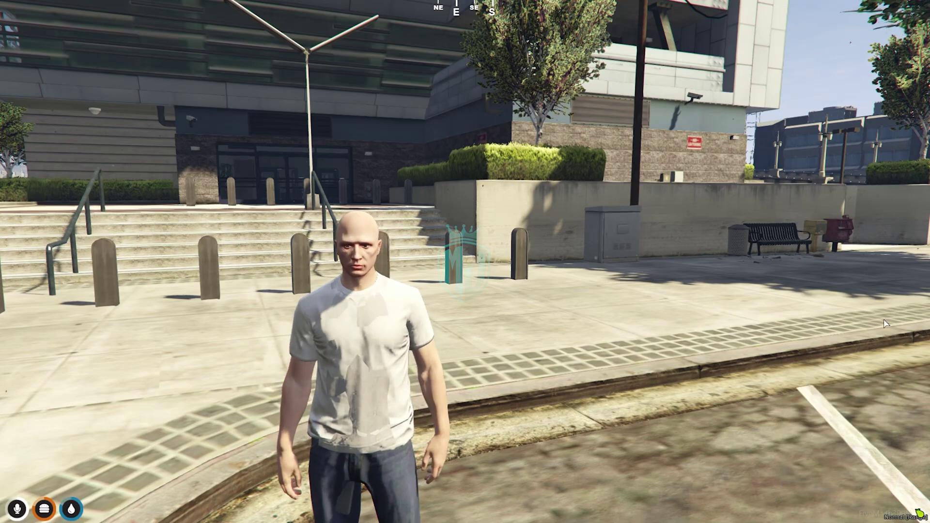
key(super)
click(274, 514)
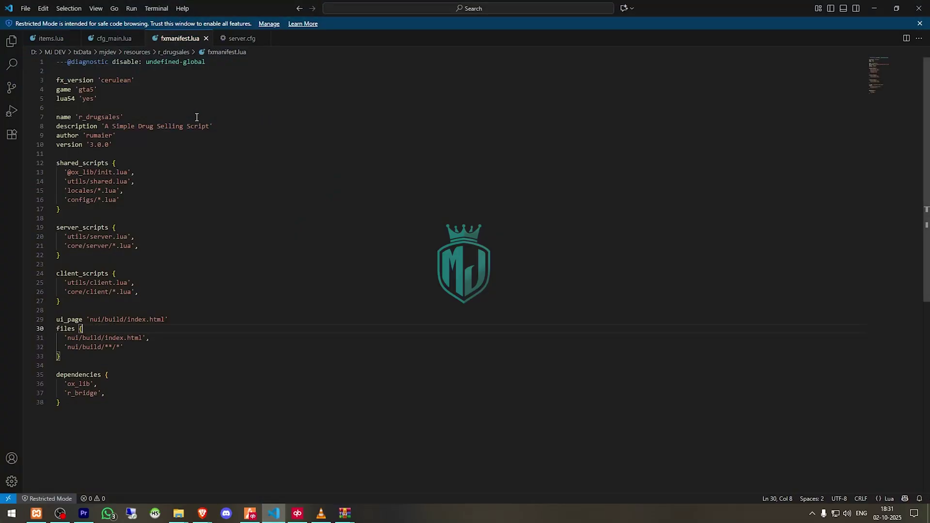
Close fxmanifest.lua, scroll cfg_main.lua to Zones, and select a Grove coordinate on line 107
click(206, 38)
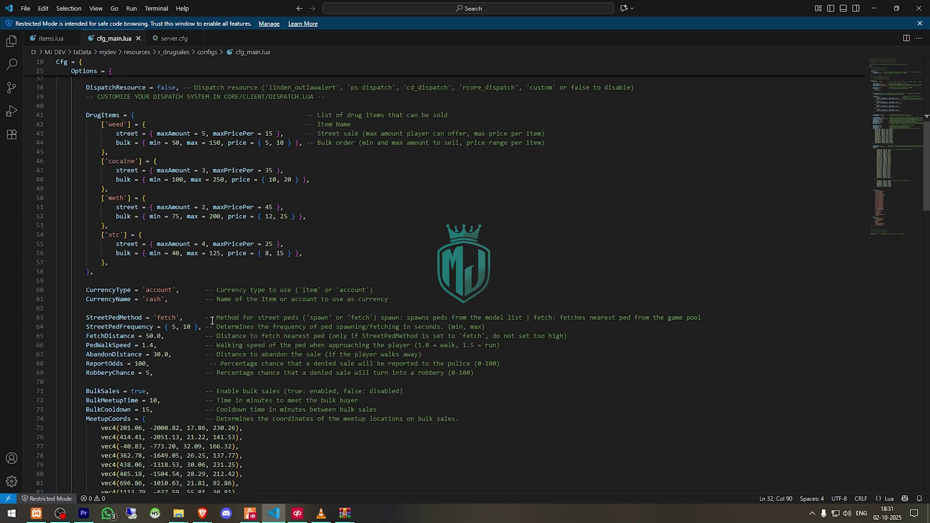
scroll(211, 321, down, 8)
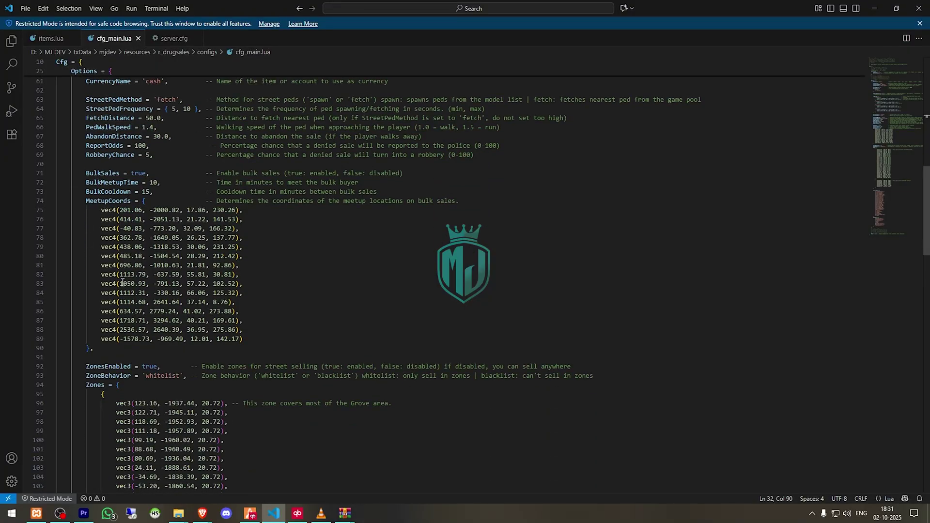
scroll(126, 283, down, 3)
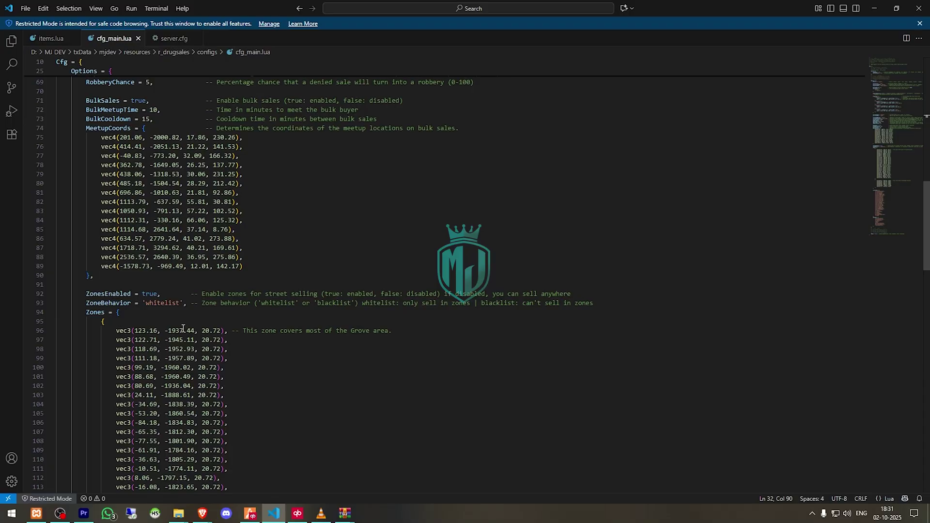
scroll(183, 329, down, 3)
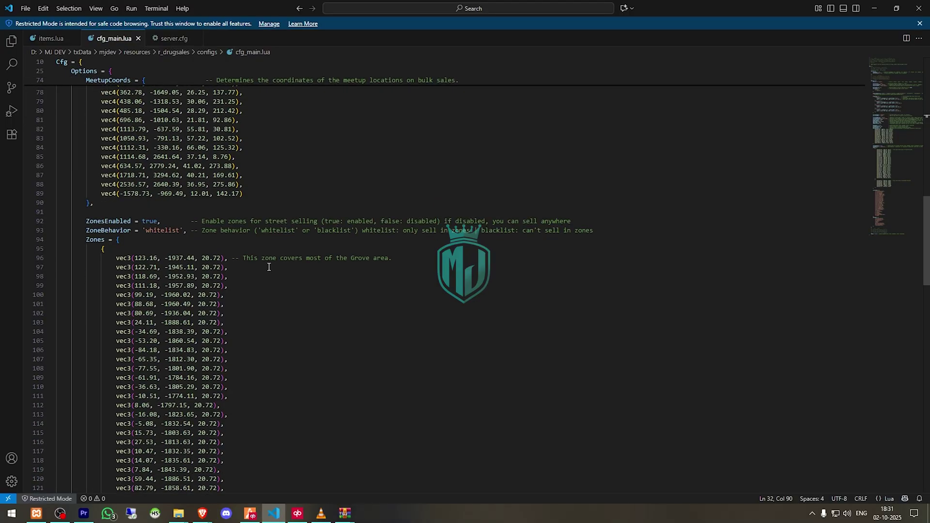
scroll(262, 262, down, 3)
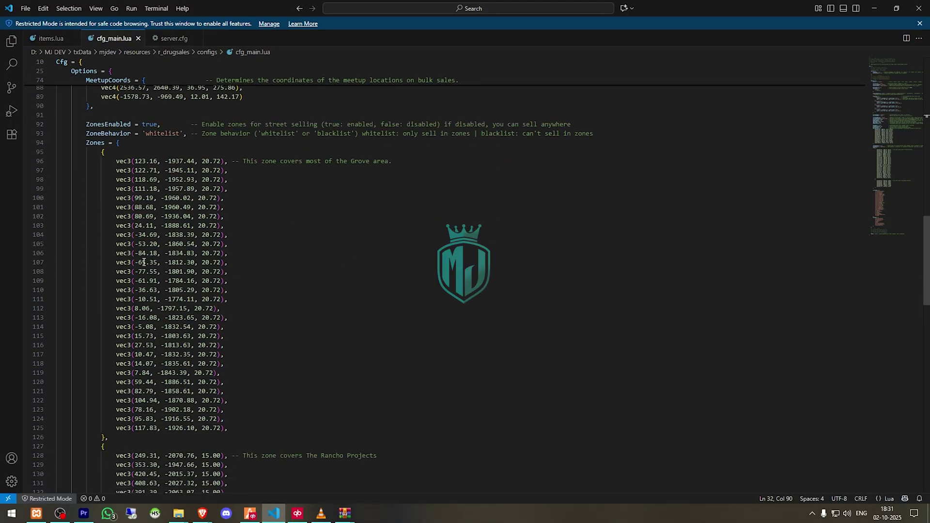
drag(135, 262, 188, 263)
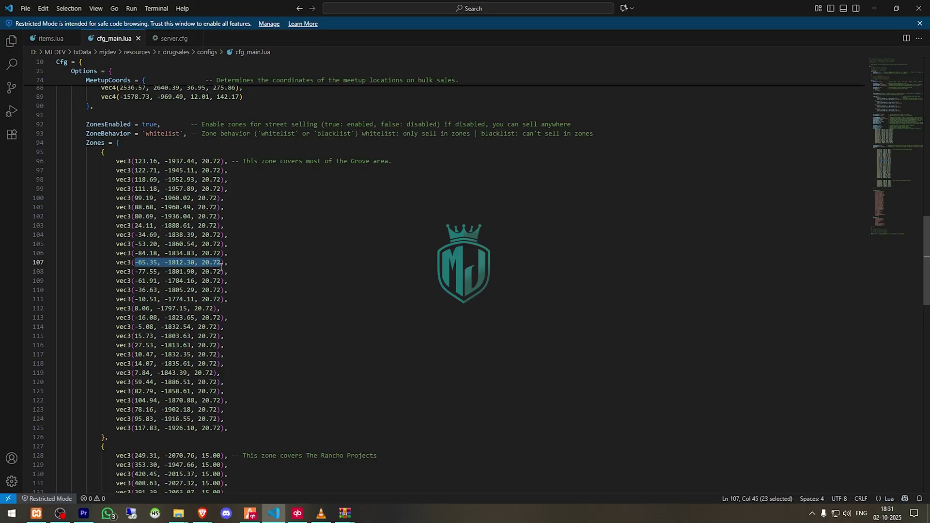